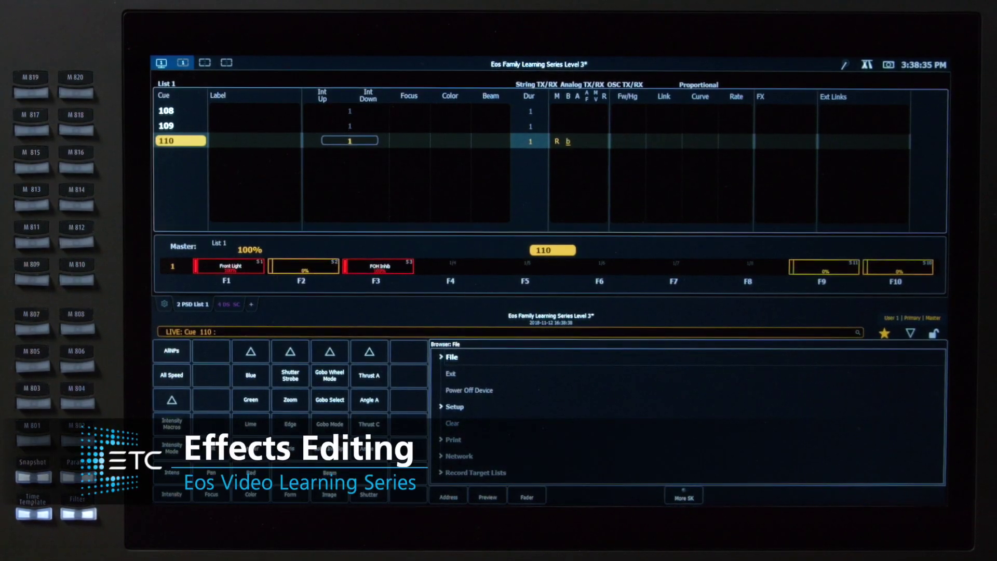
Recall the palette, preset and macro snapshot layout, then enter and clear Effect 1 Thru 4 + 901.
click(33, 476)
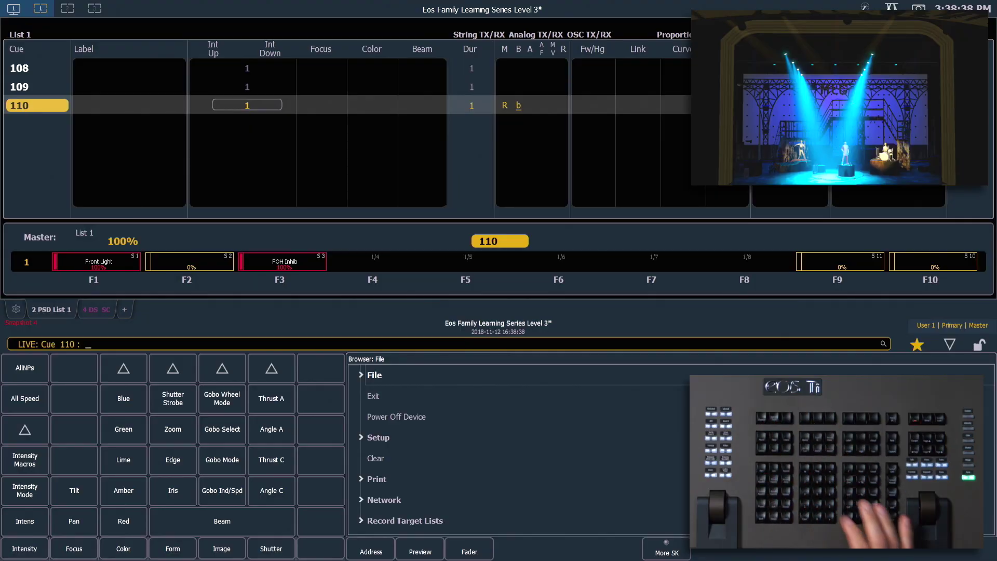
key(Return)
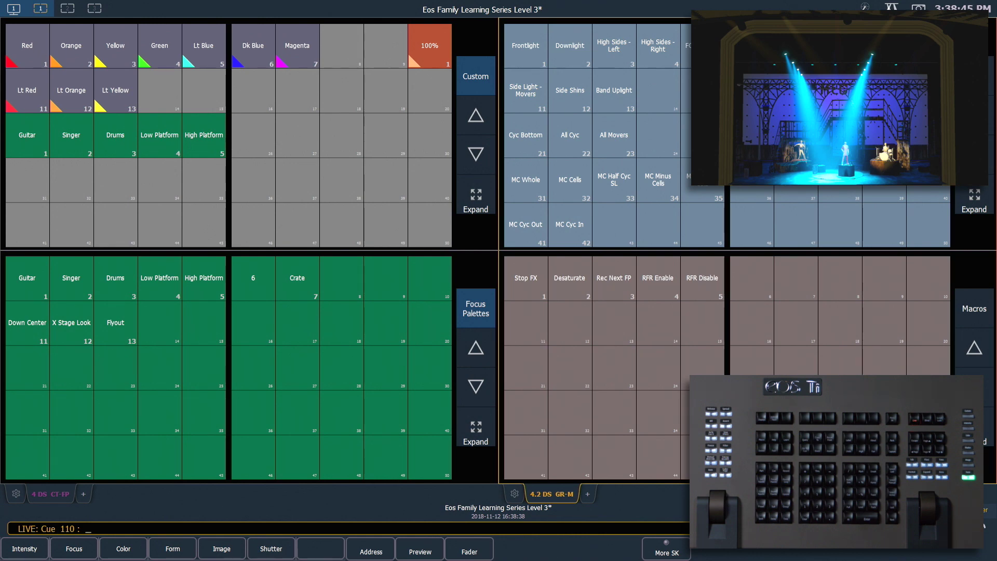
text(Effect 1 Thru 4)
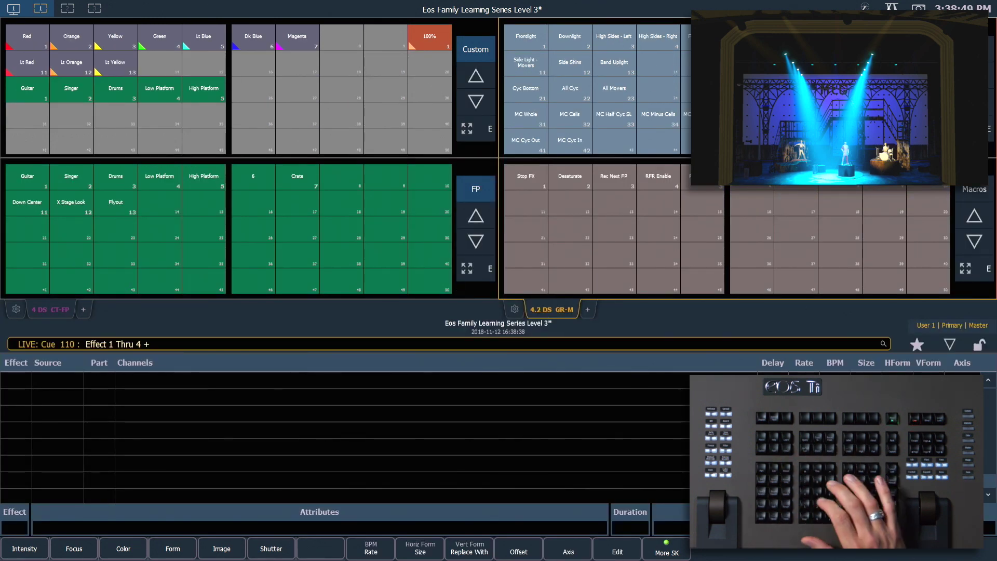
text( + 901)
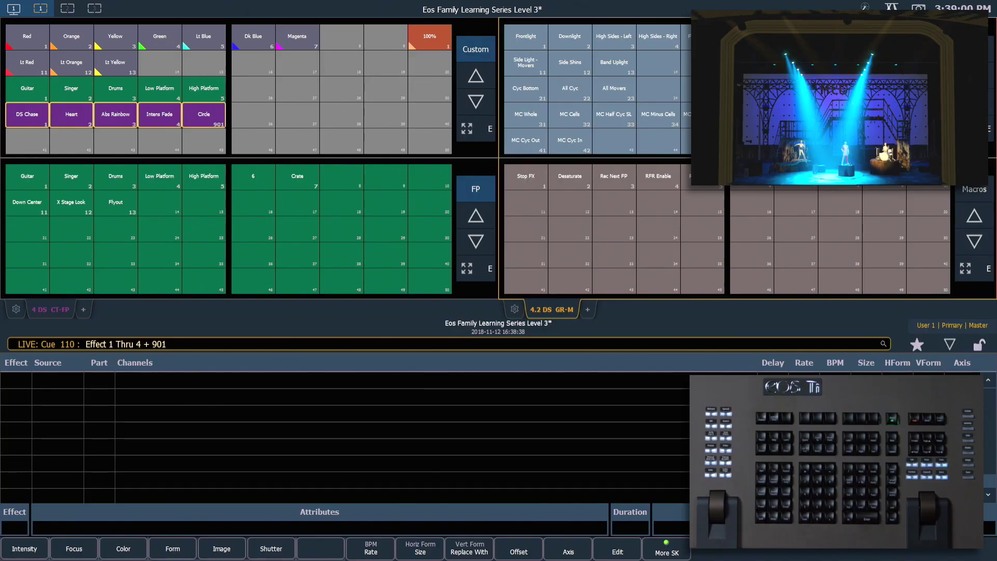
key(BackSpace)
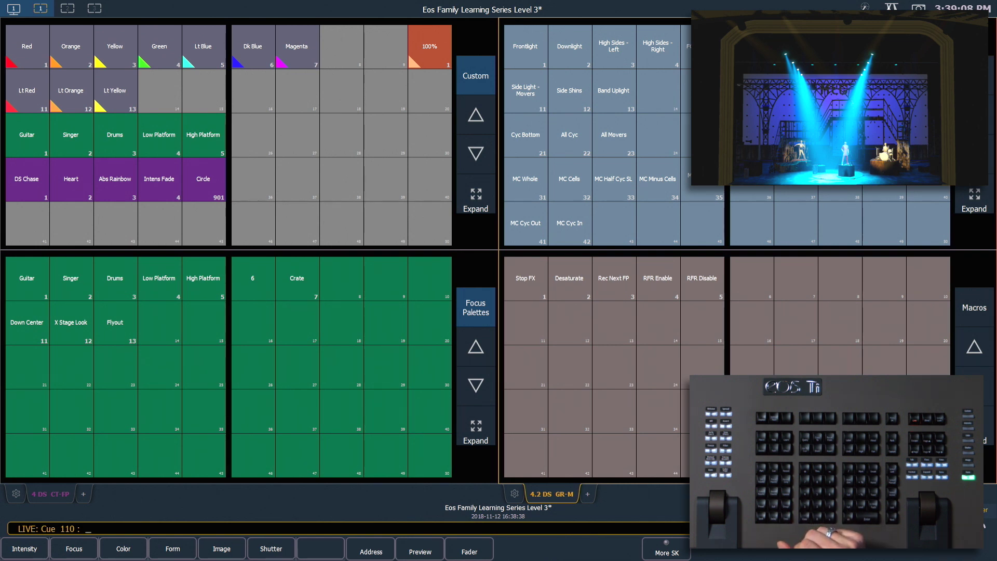
Record the current layout as snapshot 4.
key(r)
key(ctrl+alt+s)
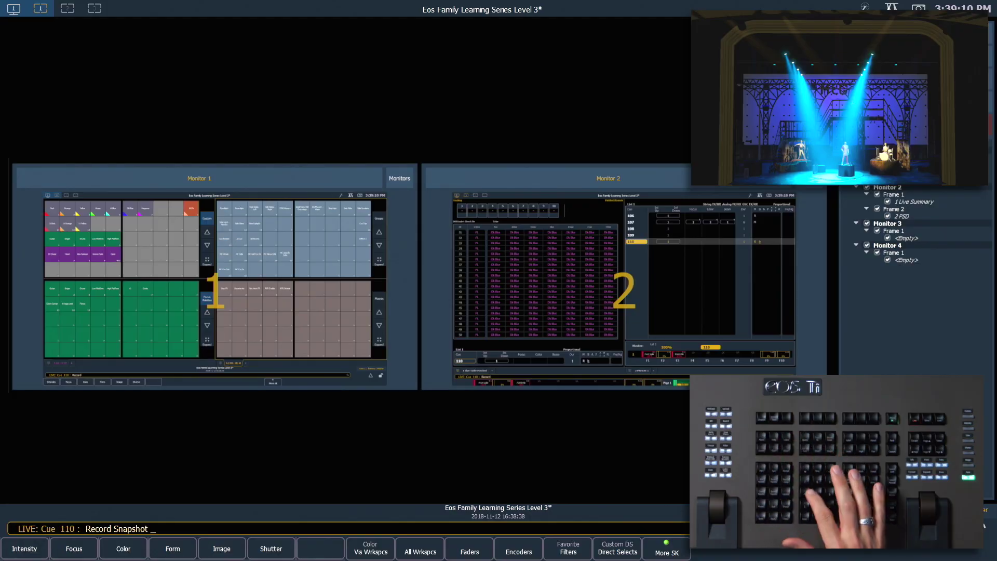
text(4)
key(Return)
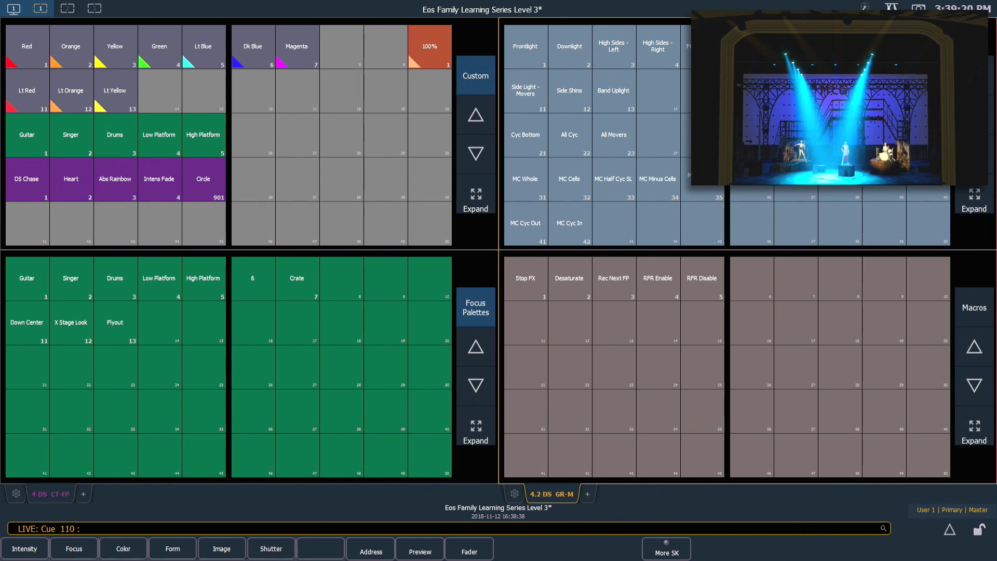
Go to cue out, select group 30 and apply the DS Chase effect to it.
key(ctrl+shift+g)
key(o)
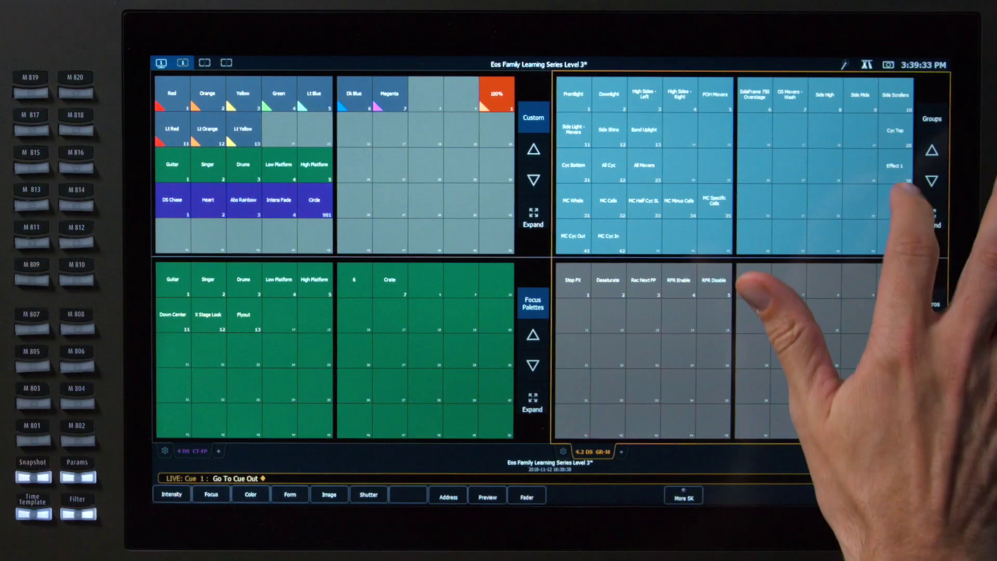
click(895, 166)
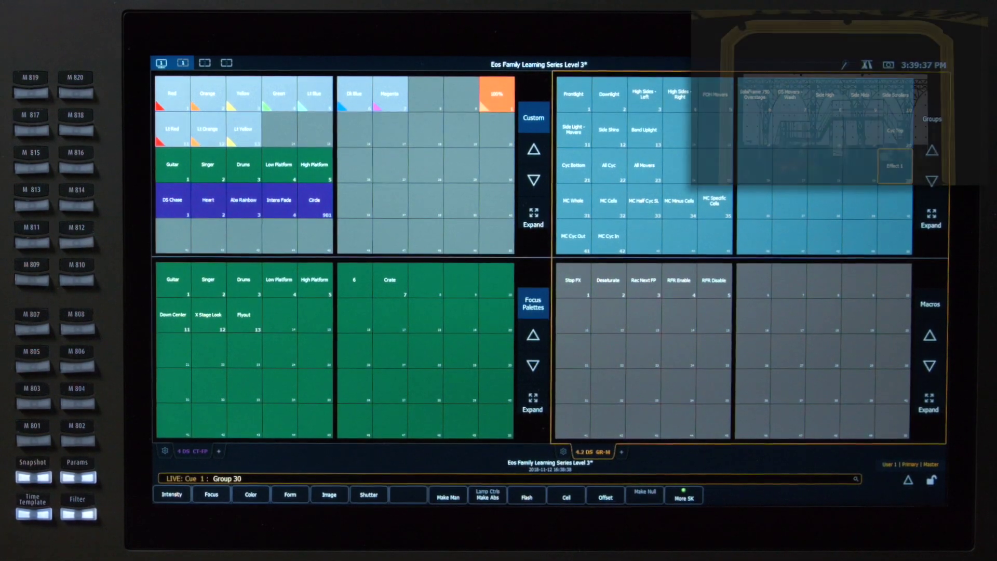
click(172, 200)
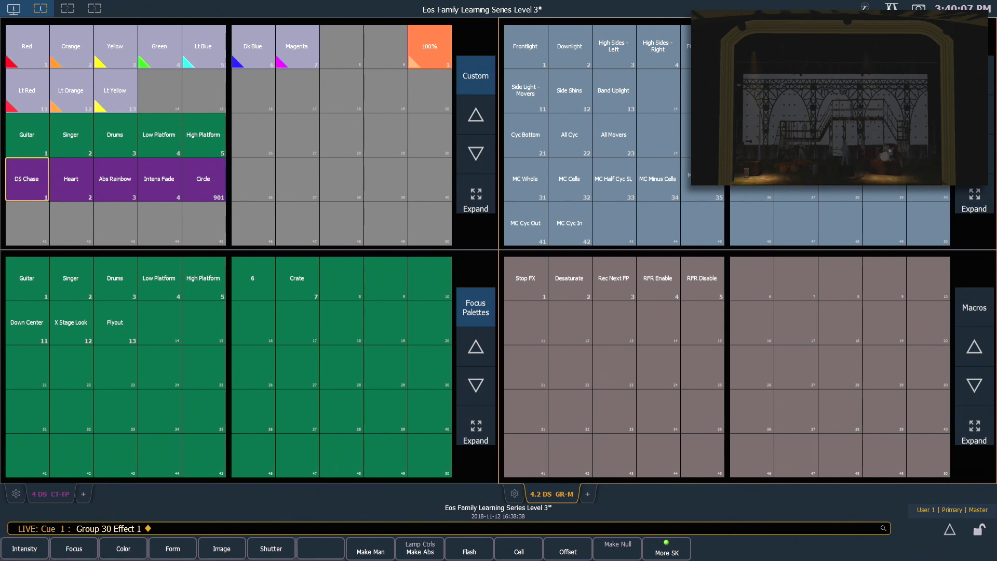
Execute the effect command and review Effect 1's channels, source, rate 100 and size 100 in Effect Status.
key(BackSpace)
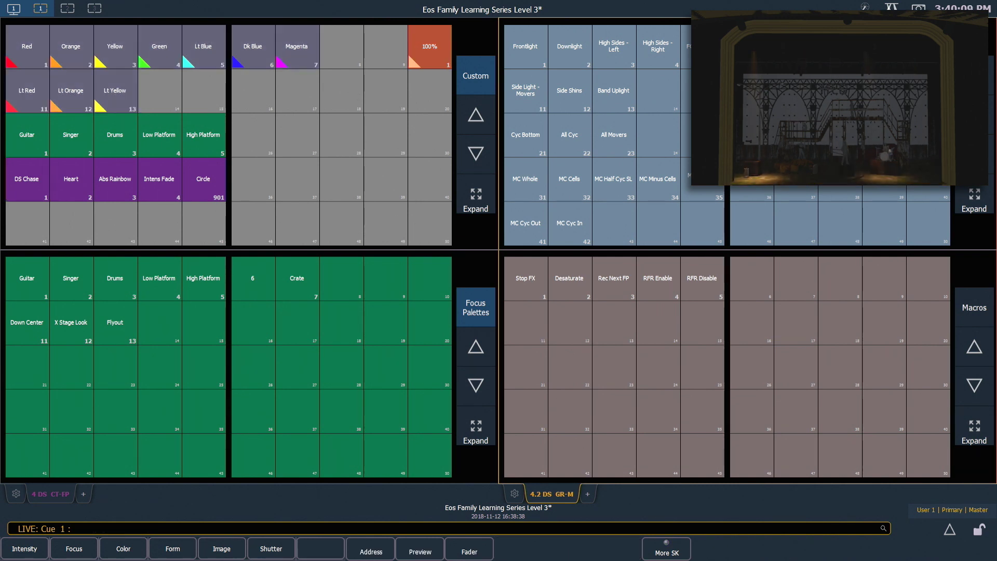
key(alt+shift+e)
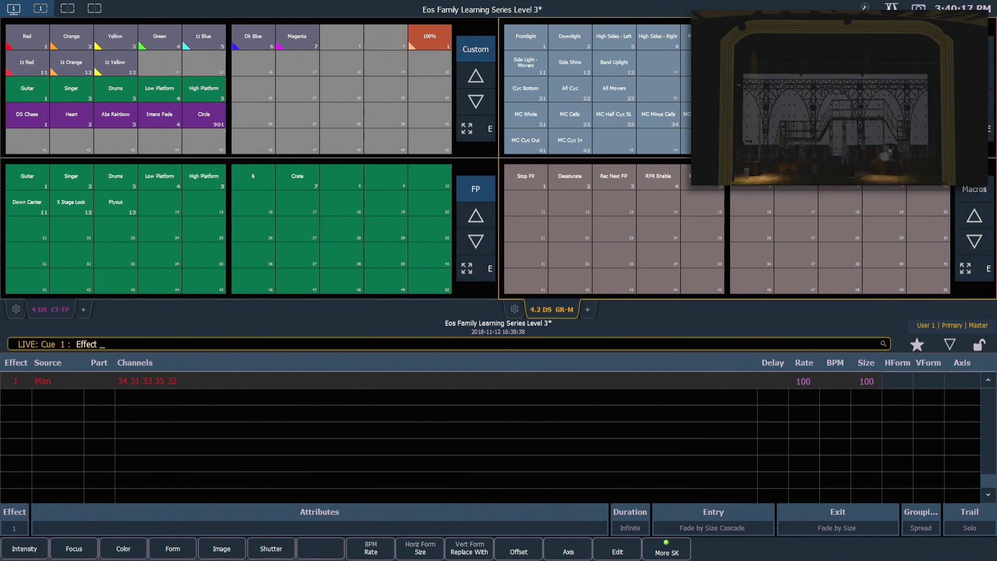
click(15, 381)
click(144, 380)
click(58, 381)
click(803, 381)
click(866, 380)
Step through Effect 1's detail fields and begin changing its rate.
click(15, 512)
key(Tab)
key(Tab)
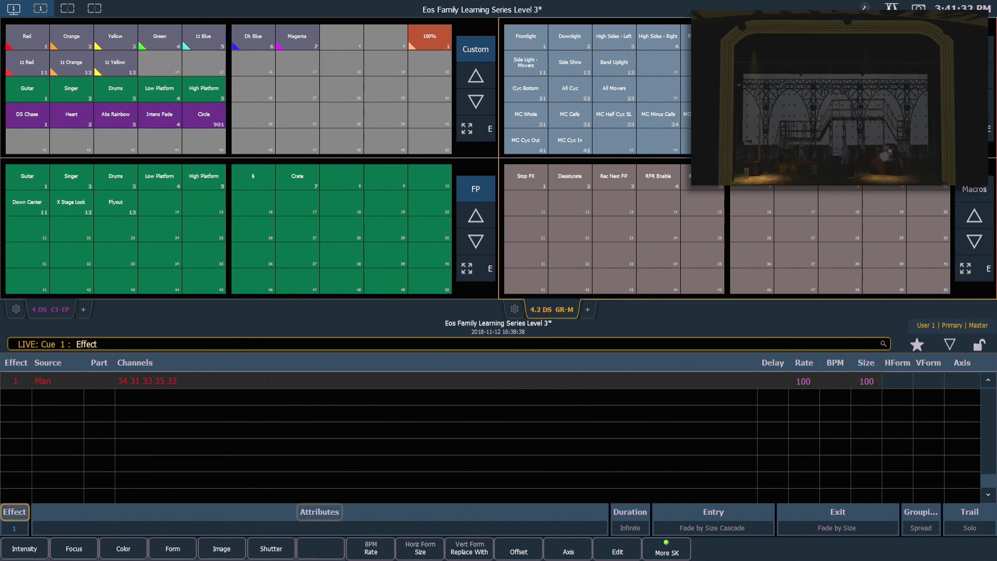
key(Tab)
key(Tab)
key(Tab)
key(Tab)
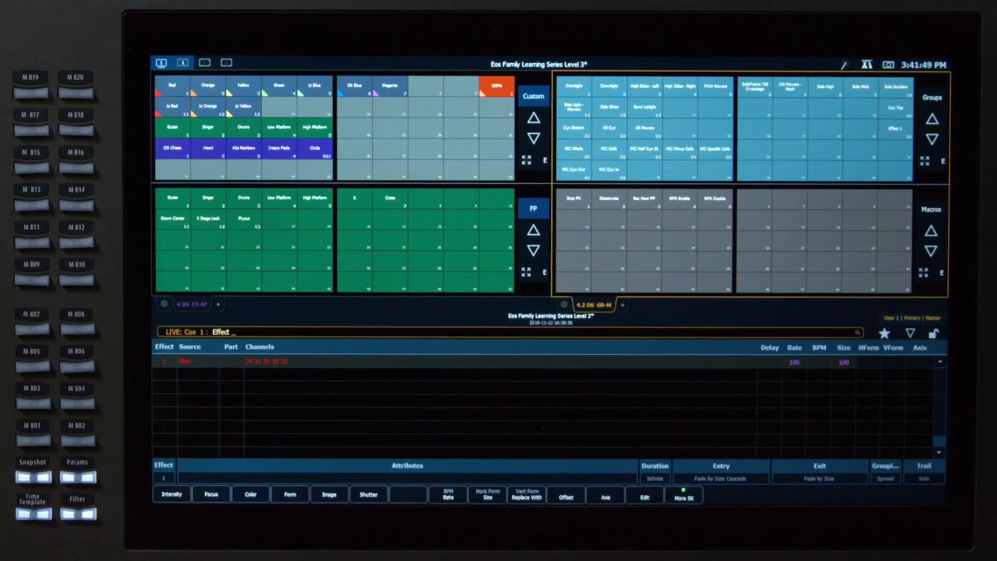
key(1)
click(371, 548)
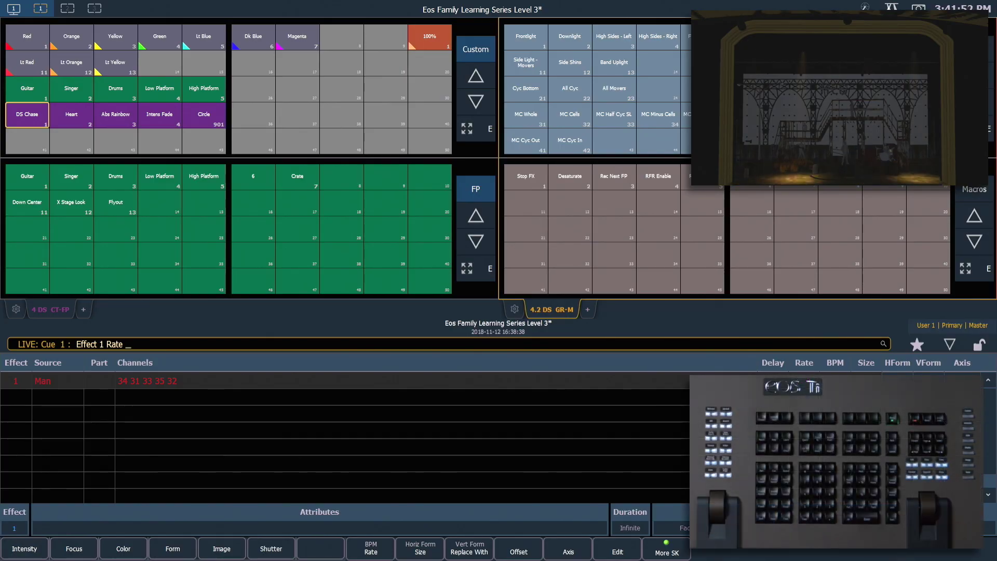
Set Effect 1's rate to 300, stop the effect, and reselect group 30.
text(300)
key(Return)
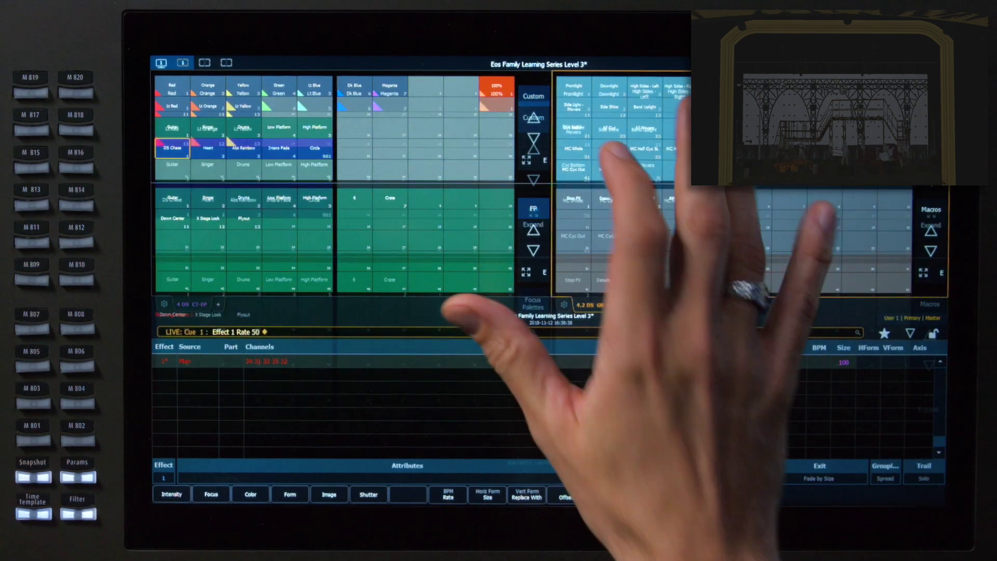
click(573, 280)
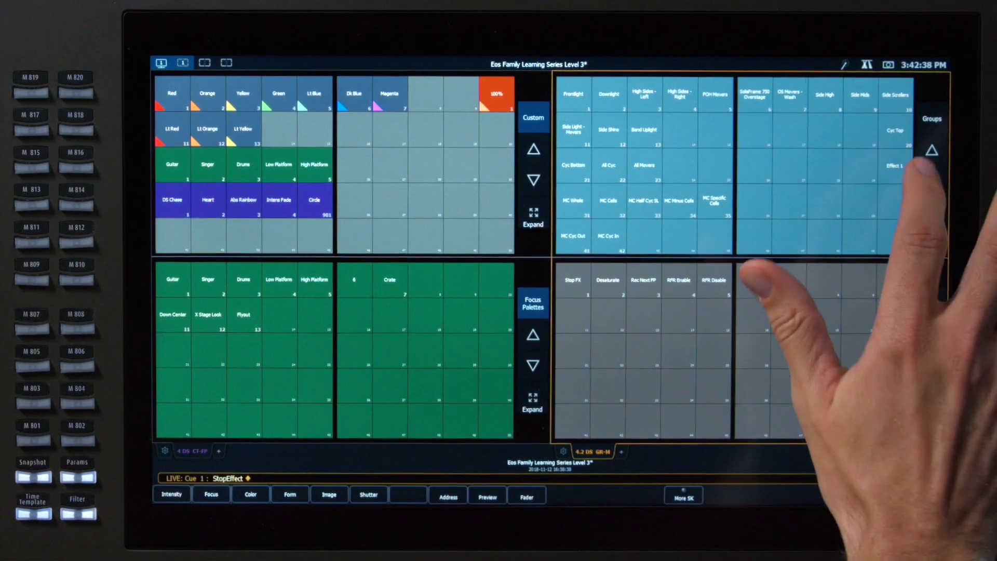
click(929, 137)
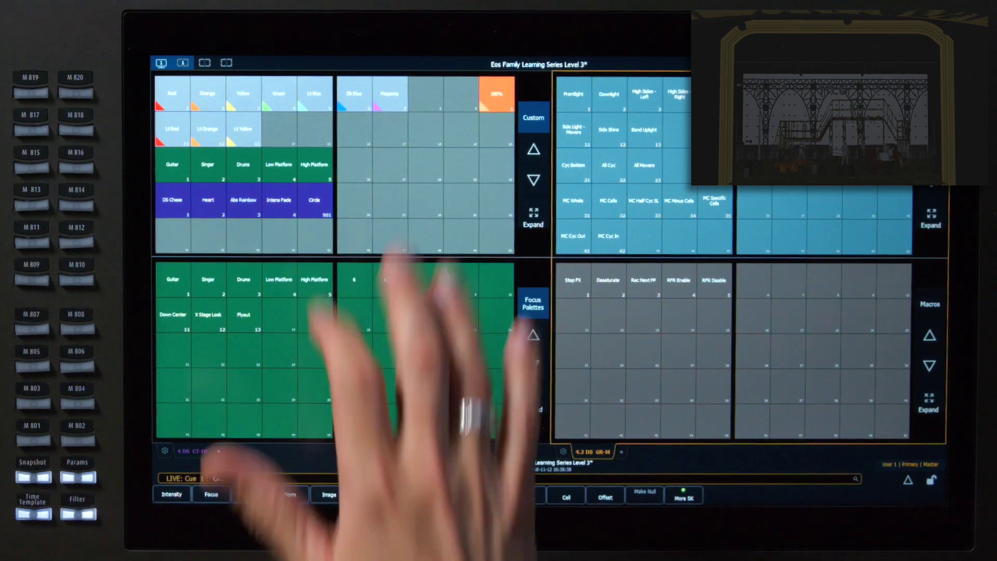
Apply Intens Fade to group 30 and open Effect 4 in the Blind Effect Editor.
click(279, 201)
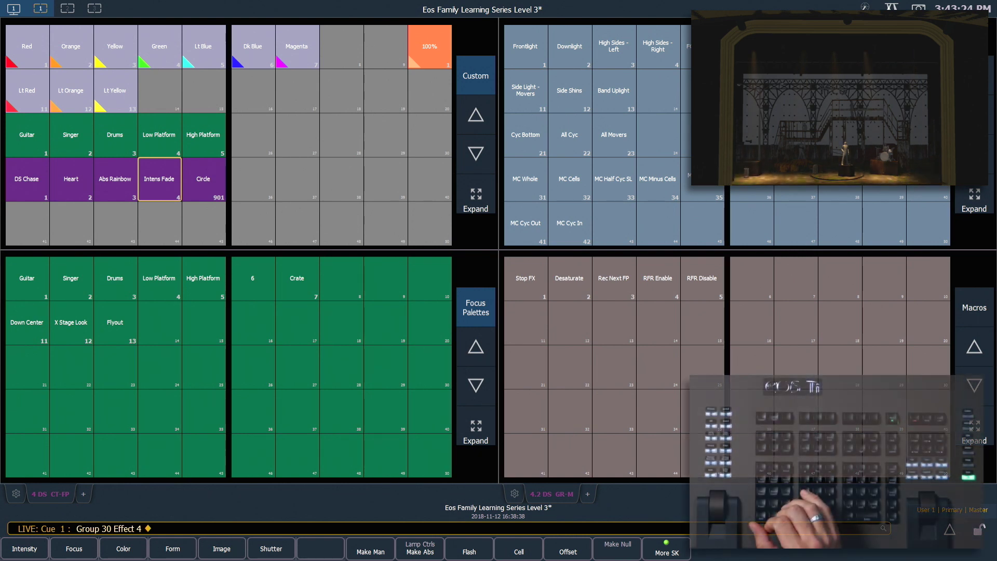
key(F2)
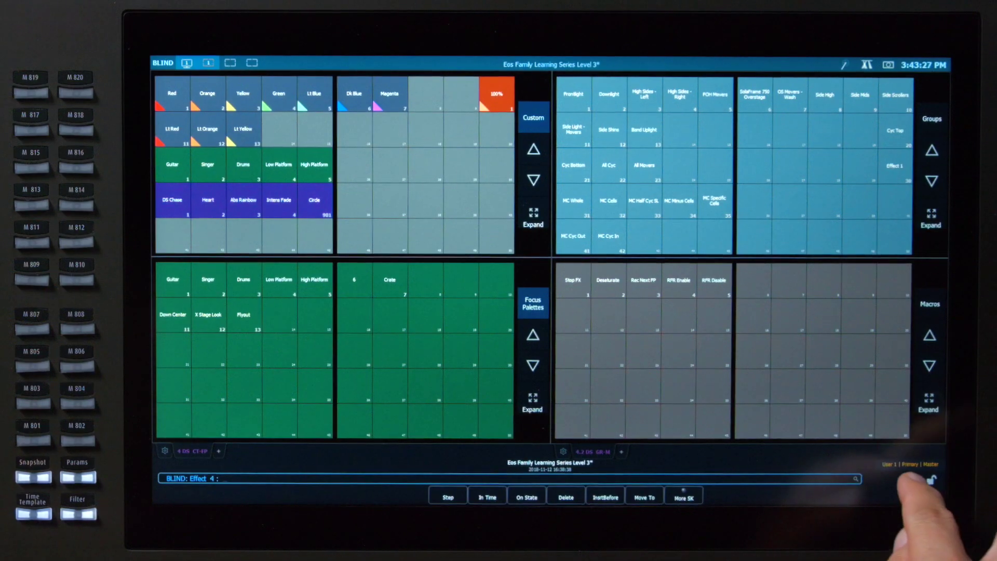
click(905, 480)
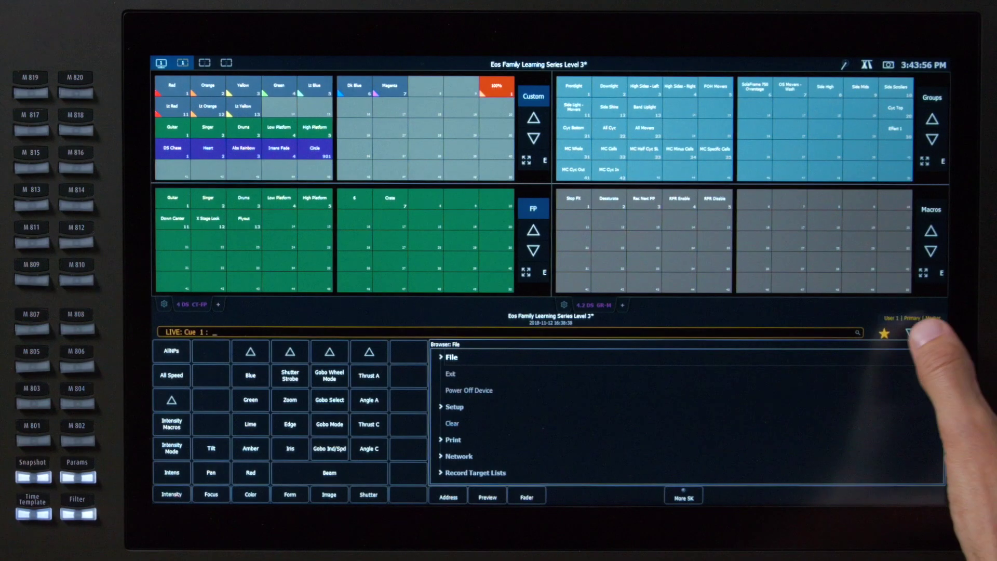
Set Group 30 to 25 percent intensity.
click(910, 333)
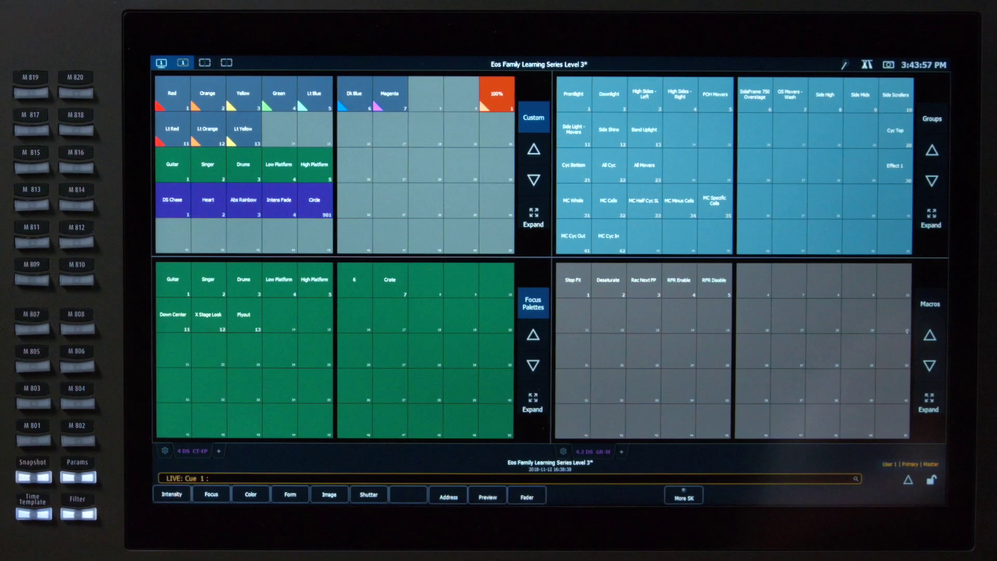
click(894, 166)
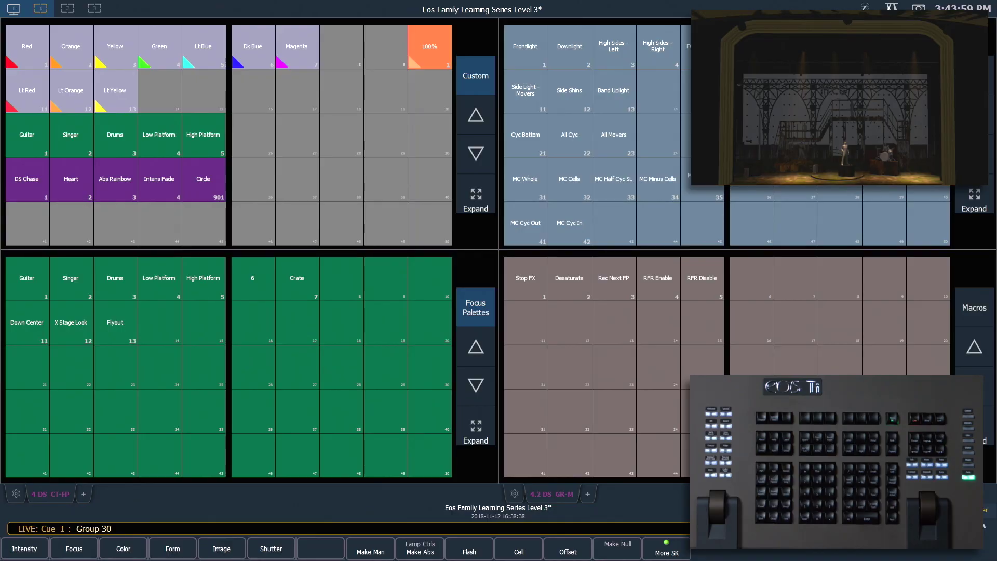
text(@25)
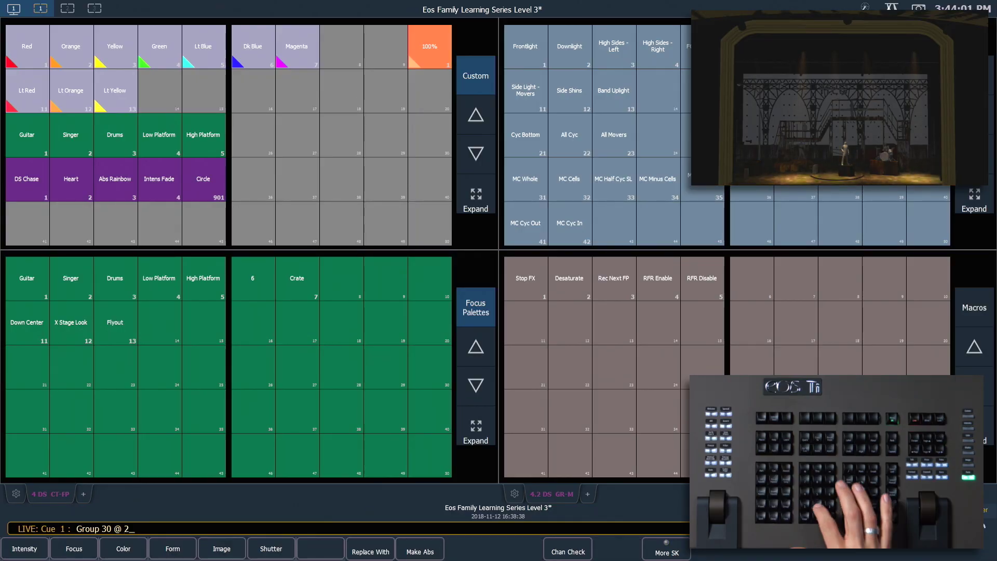
key(Return)
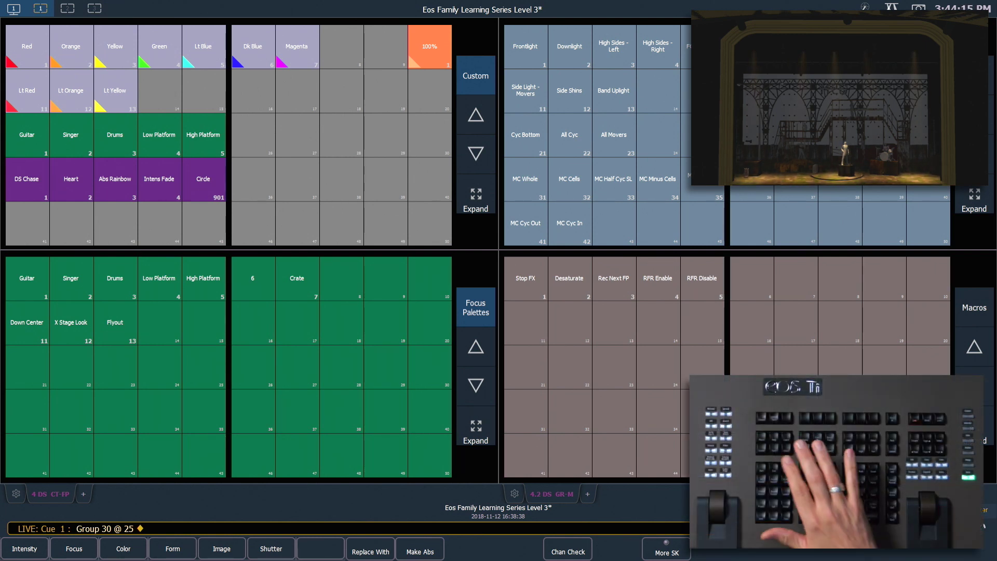
Open Effect 4 (Intens Fade) for editing in Blind.
key(alt+e)
key(4)
key(Return)
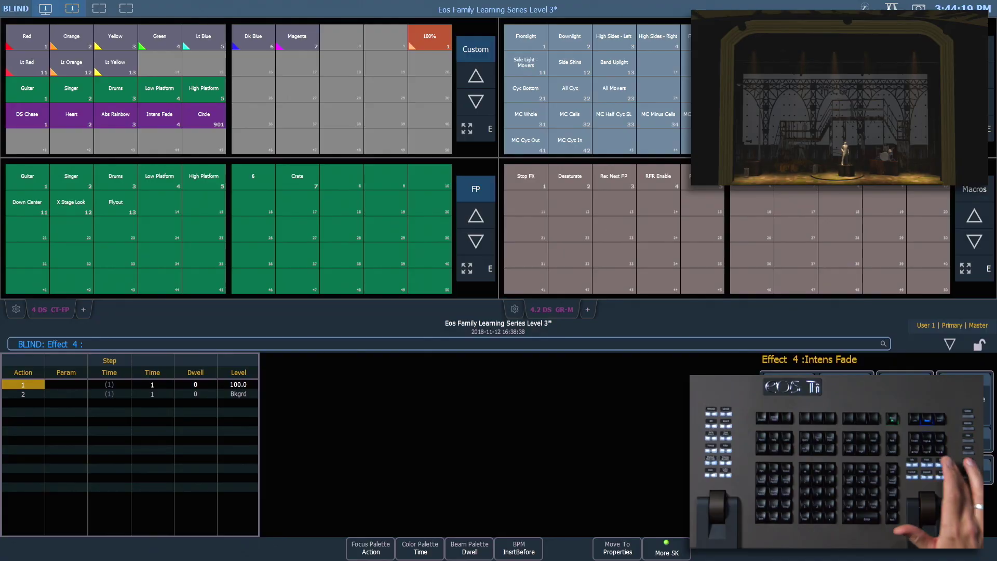
Change Effect 4's second step level from Bkgrd to 50 and return to Live.
key(Right)
key(Right)
key(Right)
key(Down)
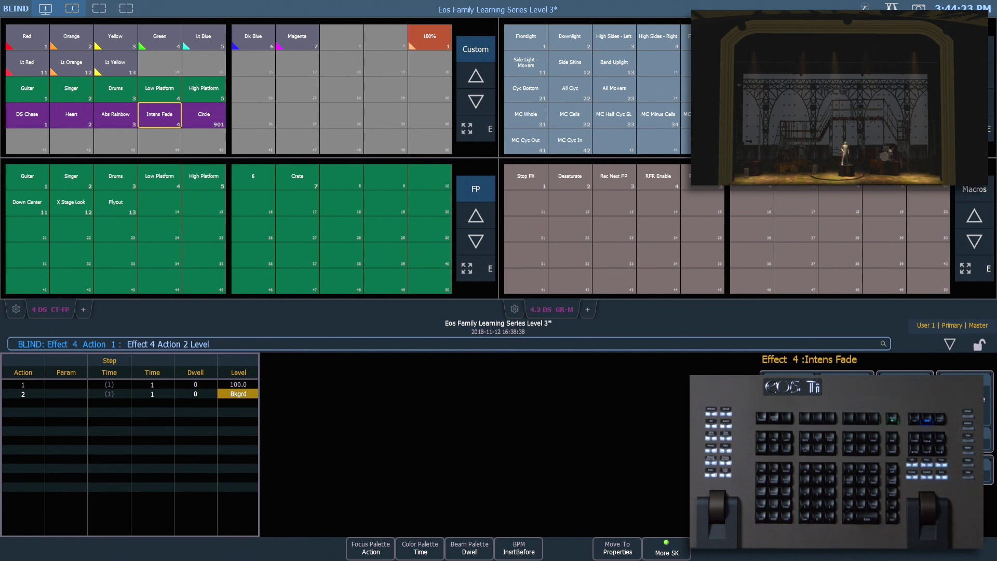
text(@50)
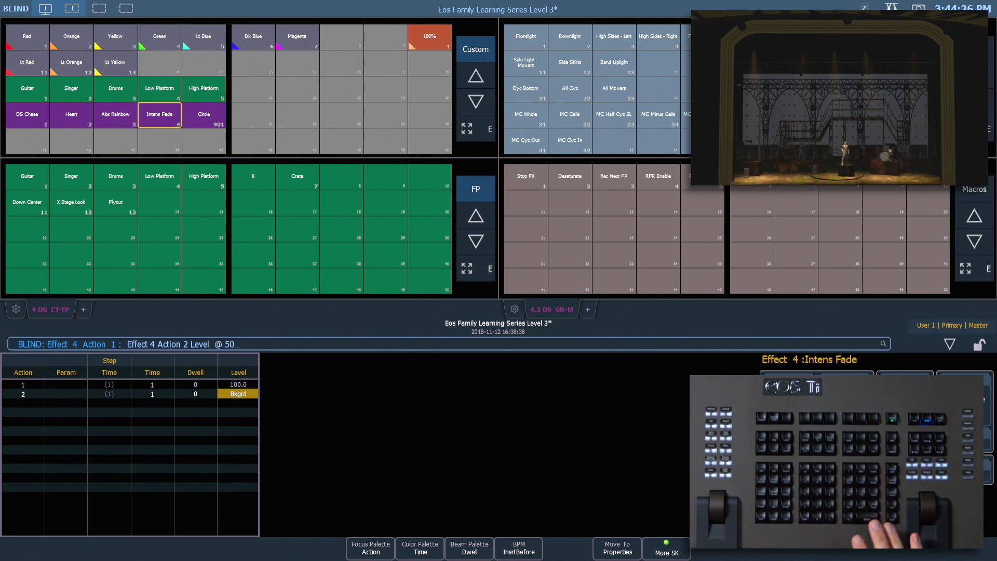
key(Return)
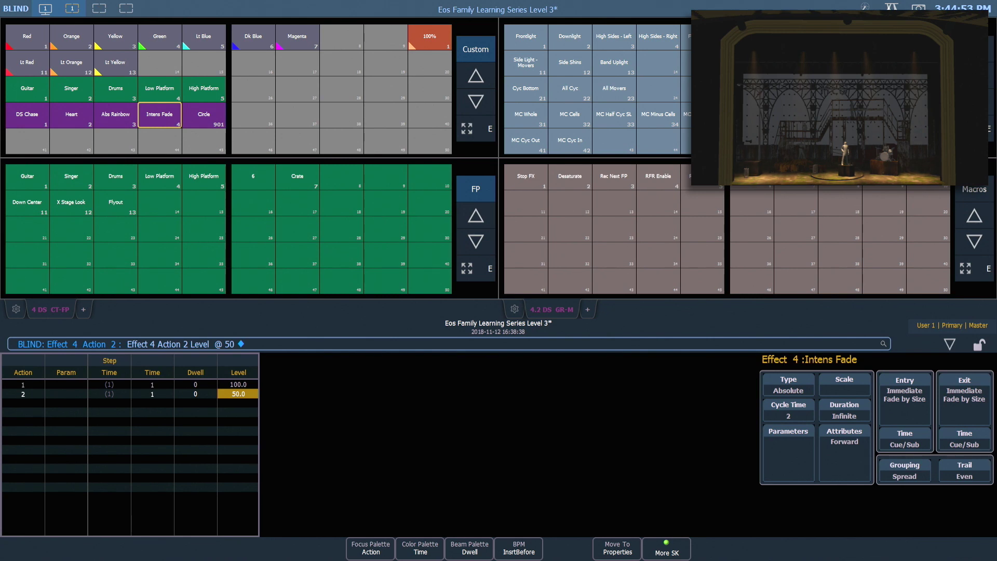
key(F1)
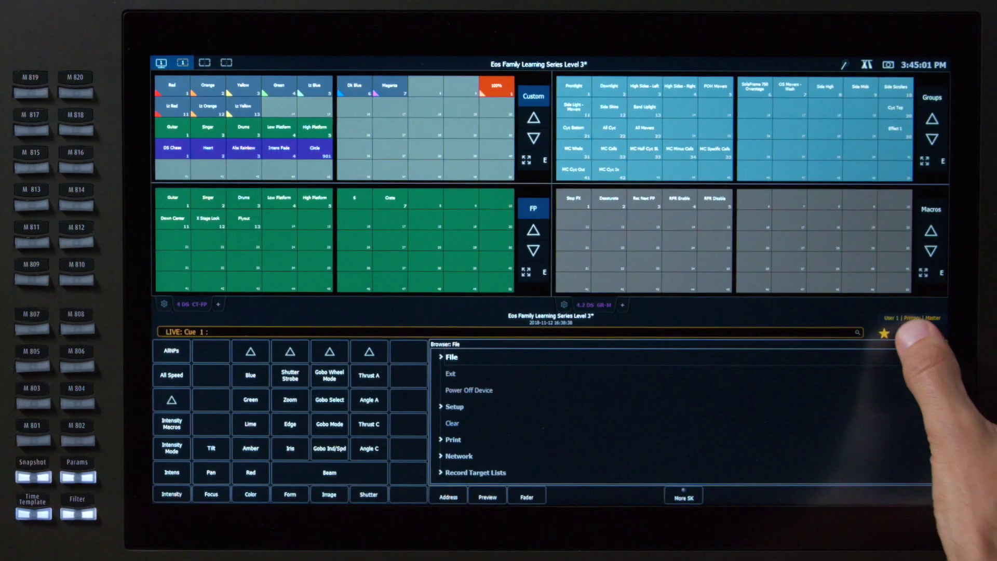
Give FOH Movers intensity palette 1, the Singer focus palette and the Circle effect 901.
click(949, 344)
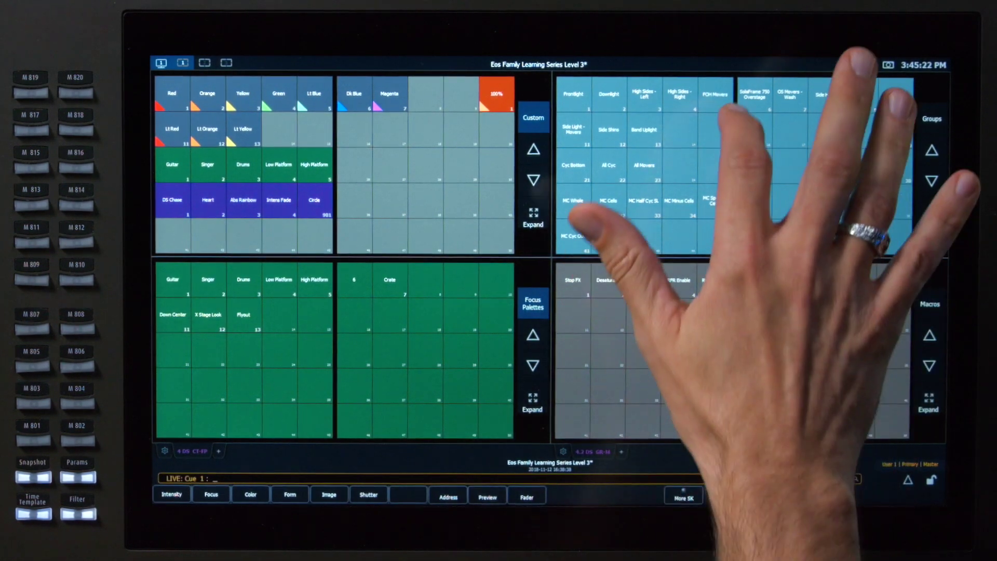
click(715, 94)
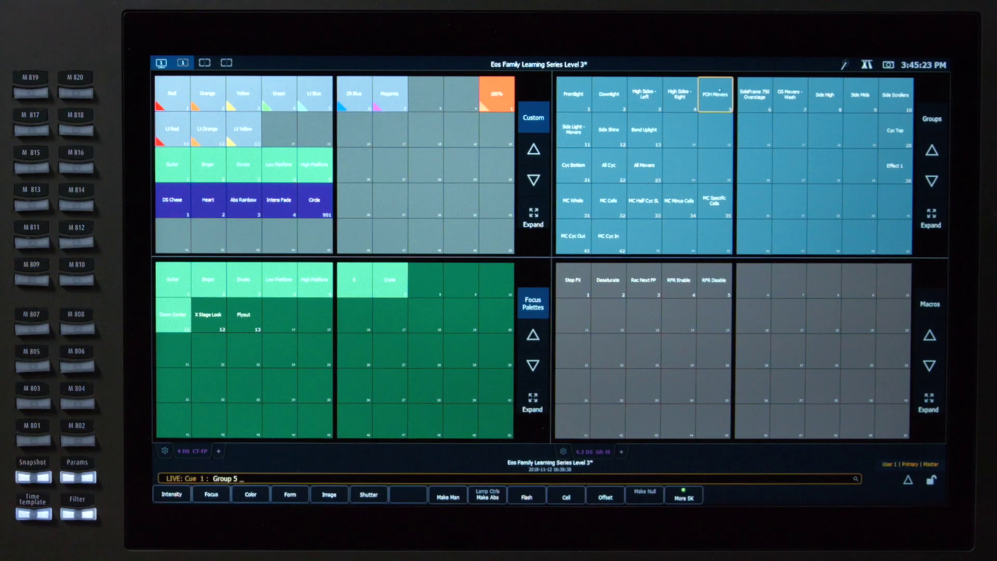
click(498, 94)
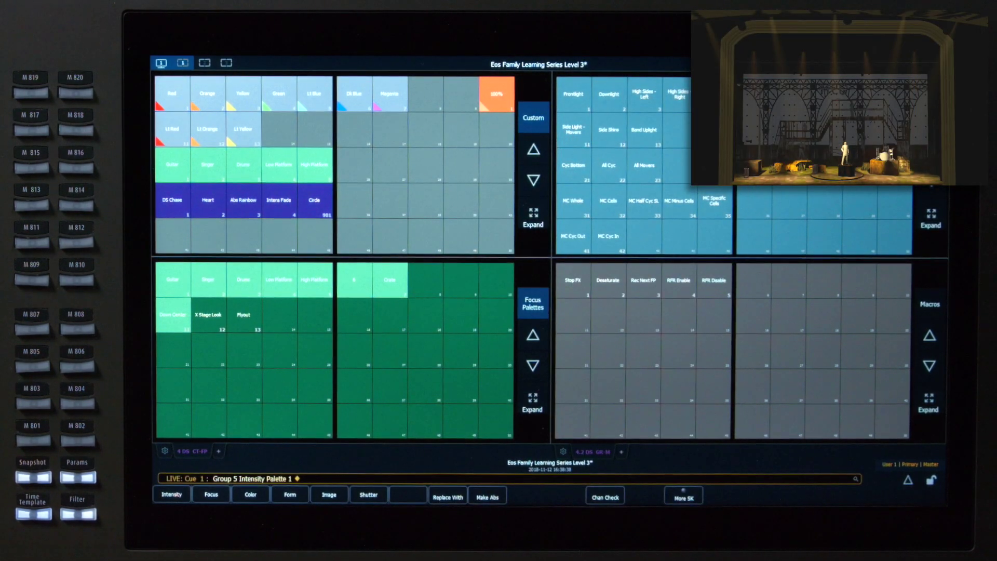
click(208, 164)
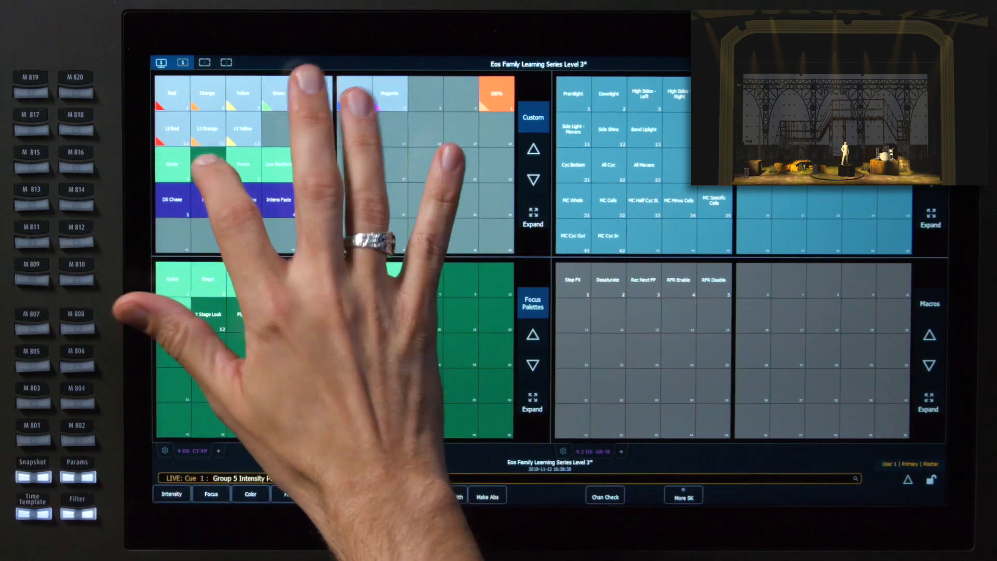
click(208, 279)
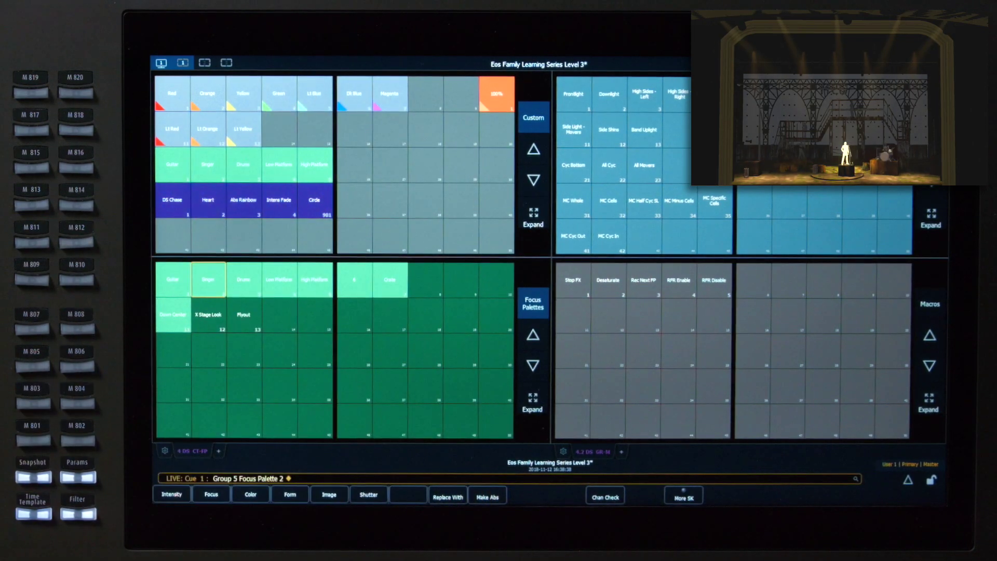
click(314, 199)
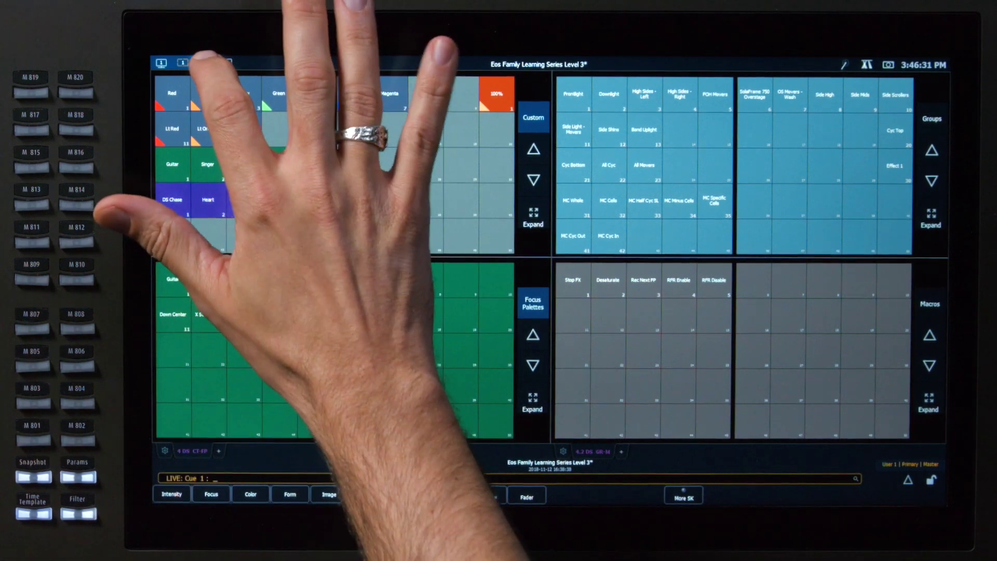
click(206, 63)
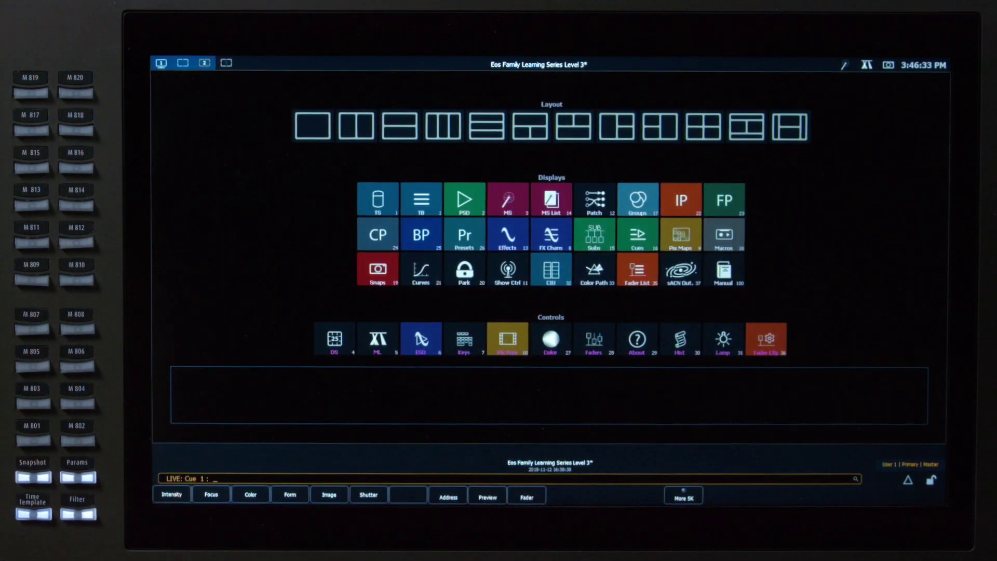
Open the Effect Status display and set Effect 901's size to 50.
click(421, 338)
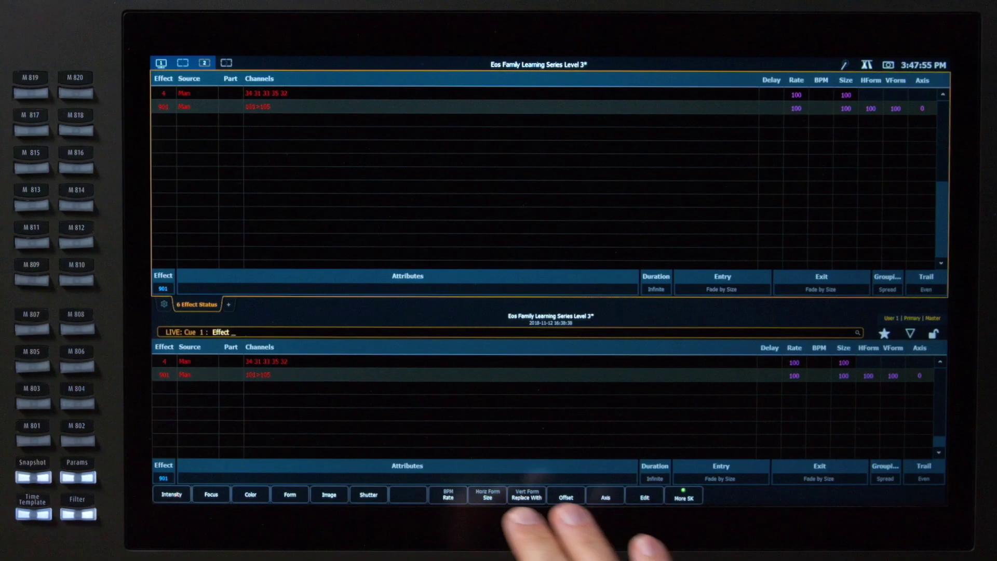
text(901 Size)
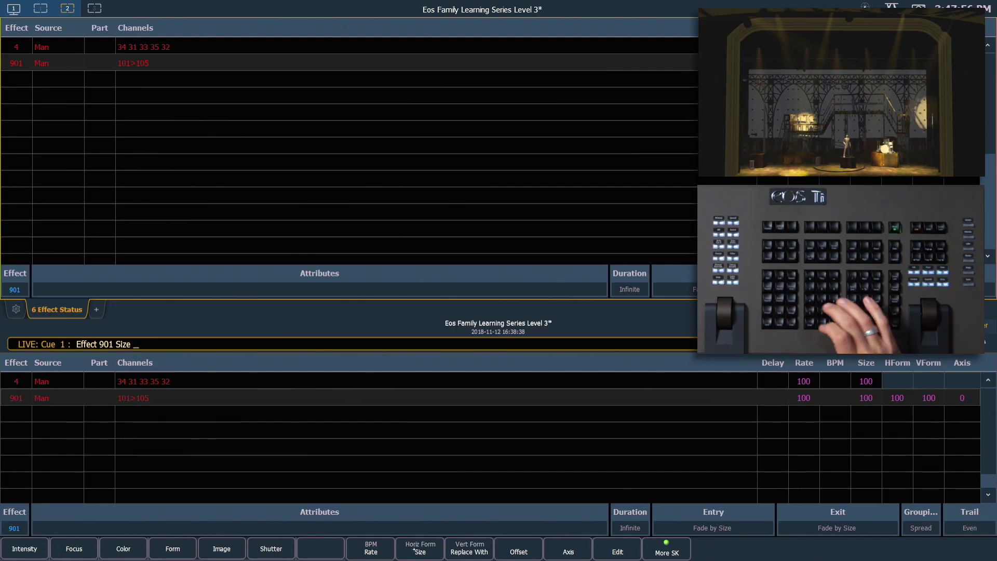
text(50)
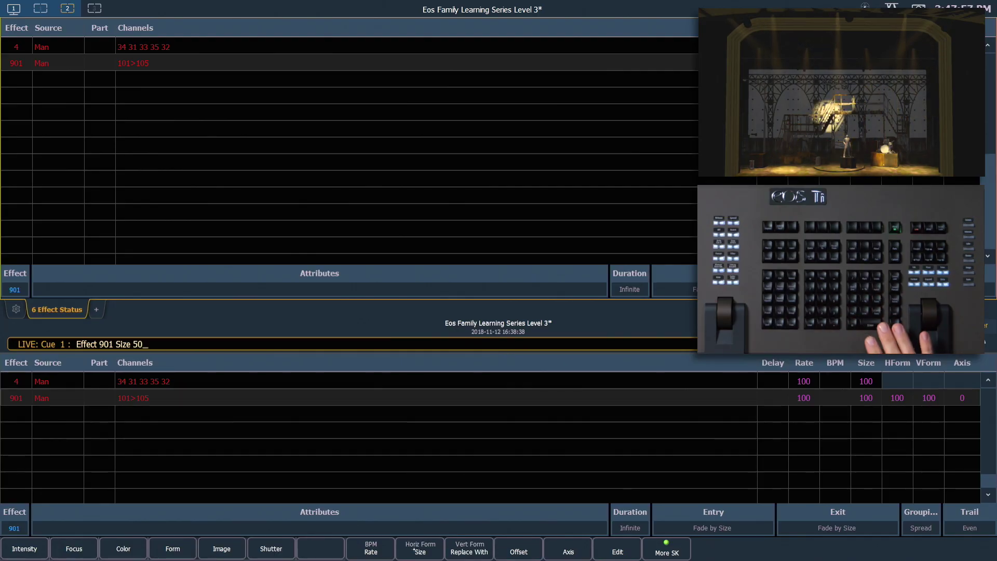
key(Return)
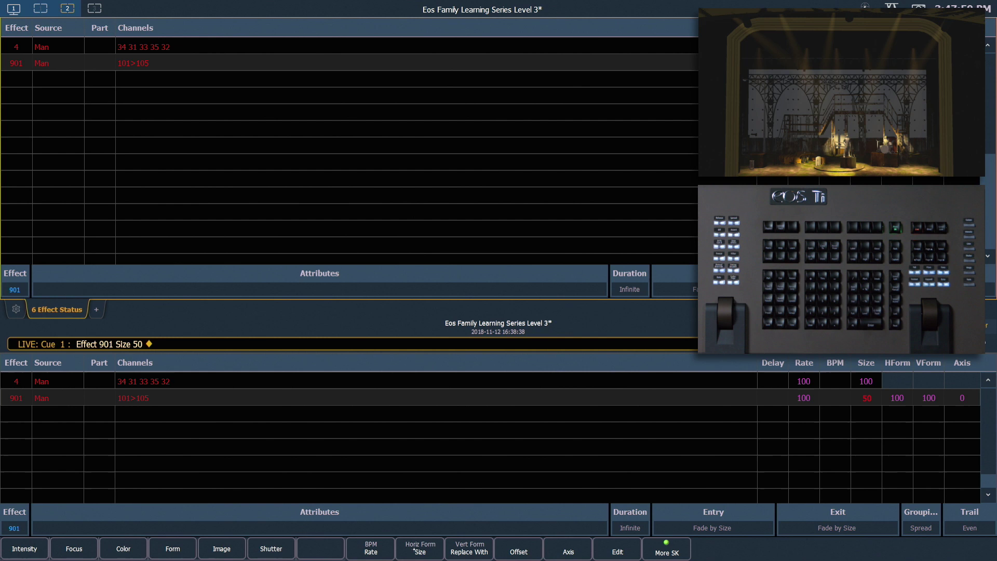